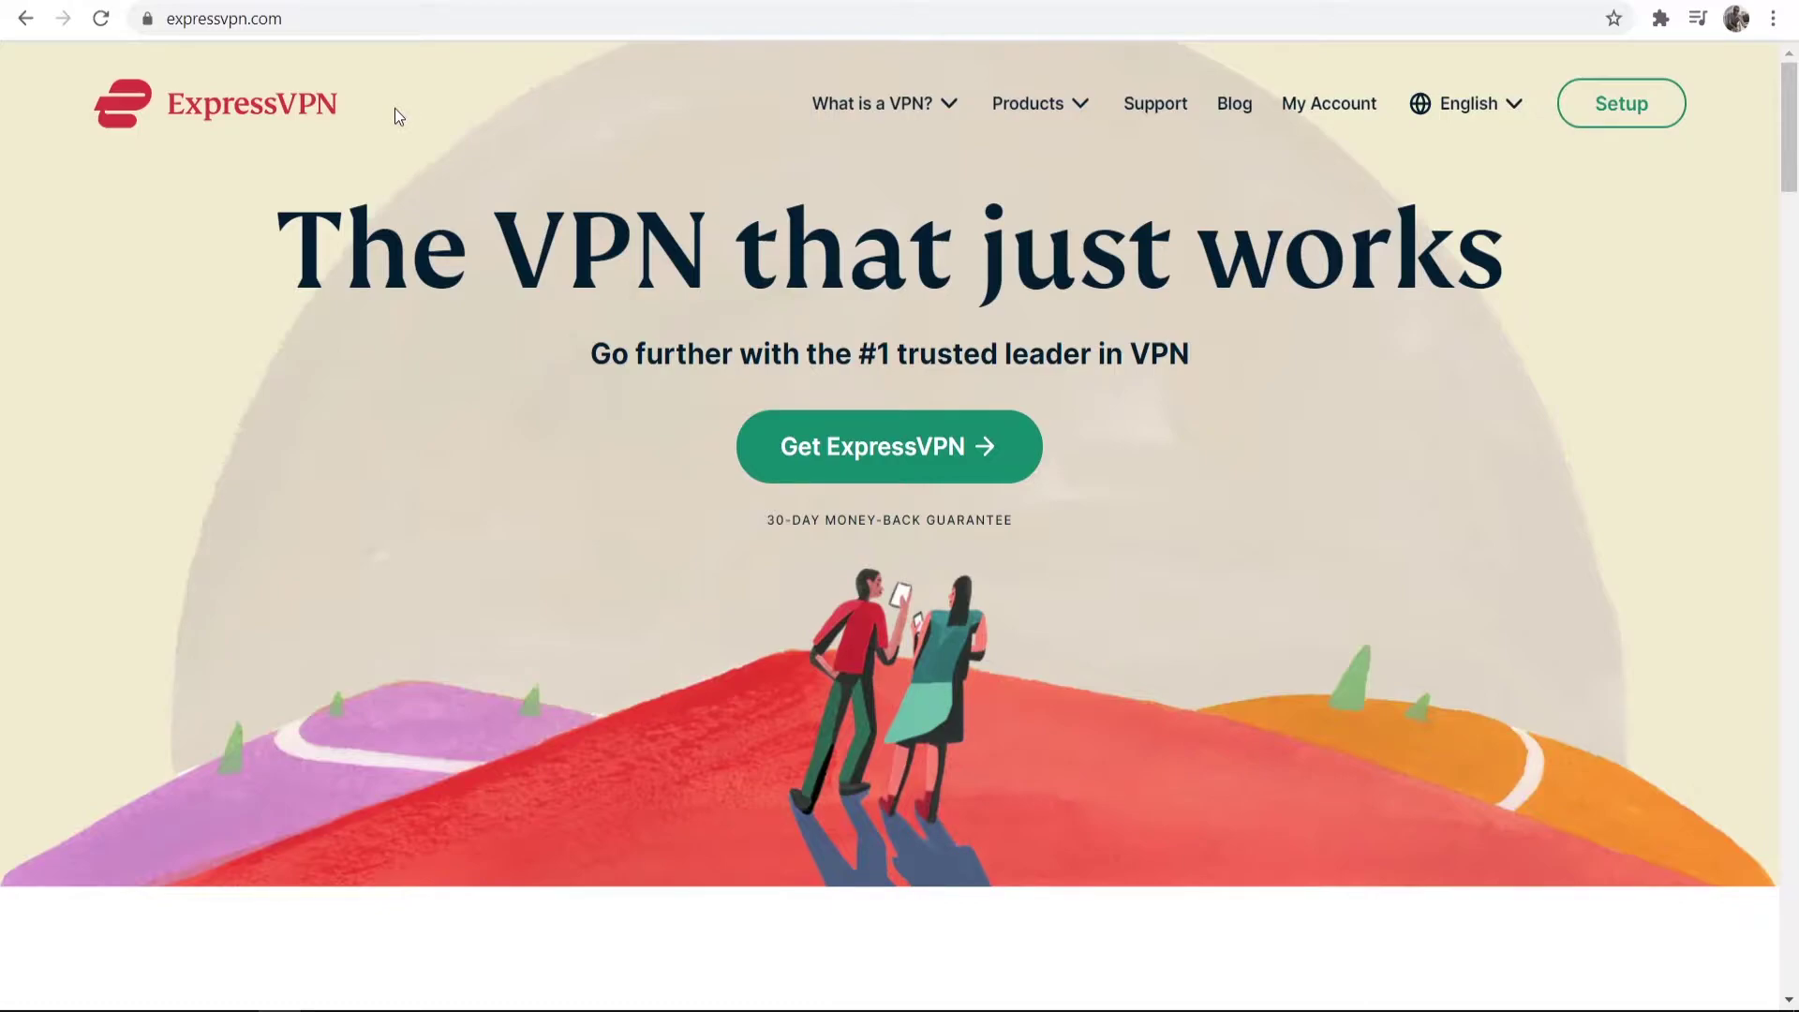
Sign in with the saved credentials to reach the device setup page with its activation code.
click(337, 19)
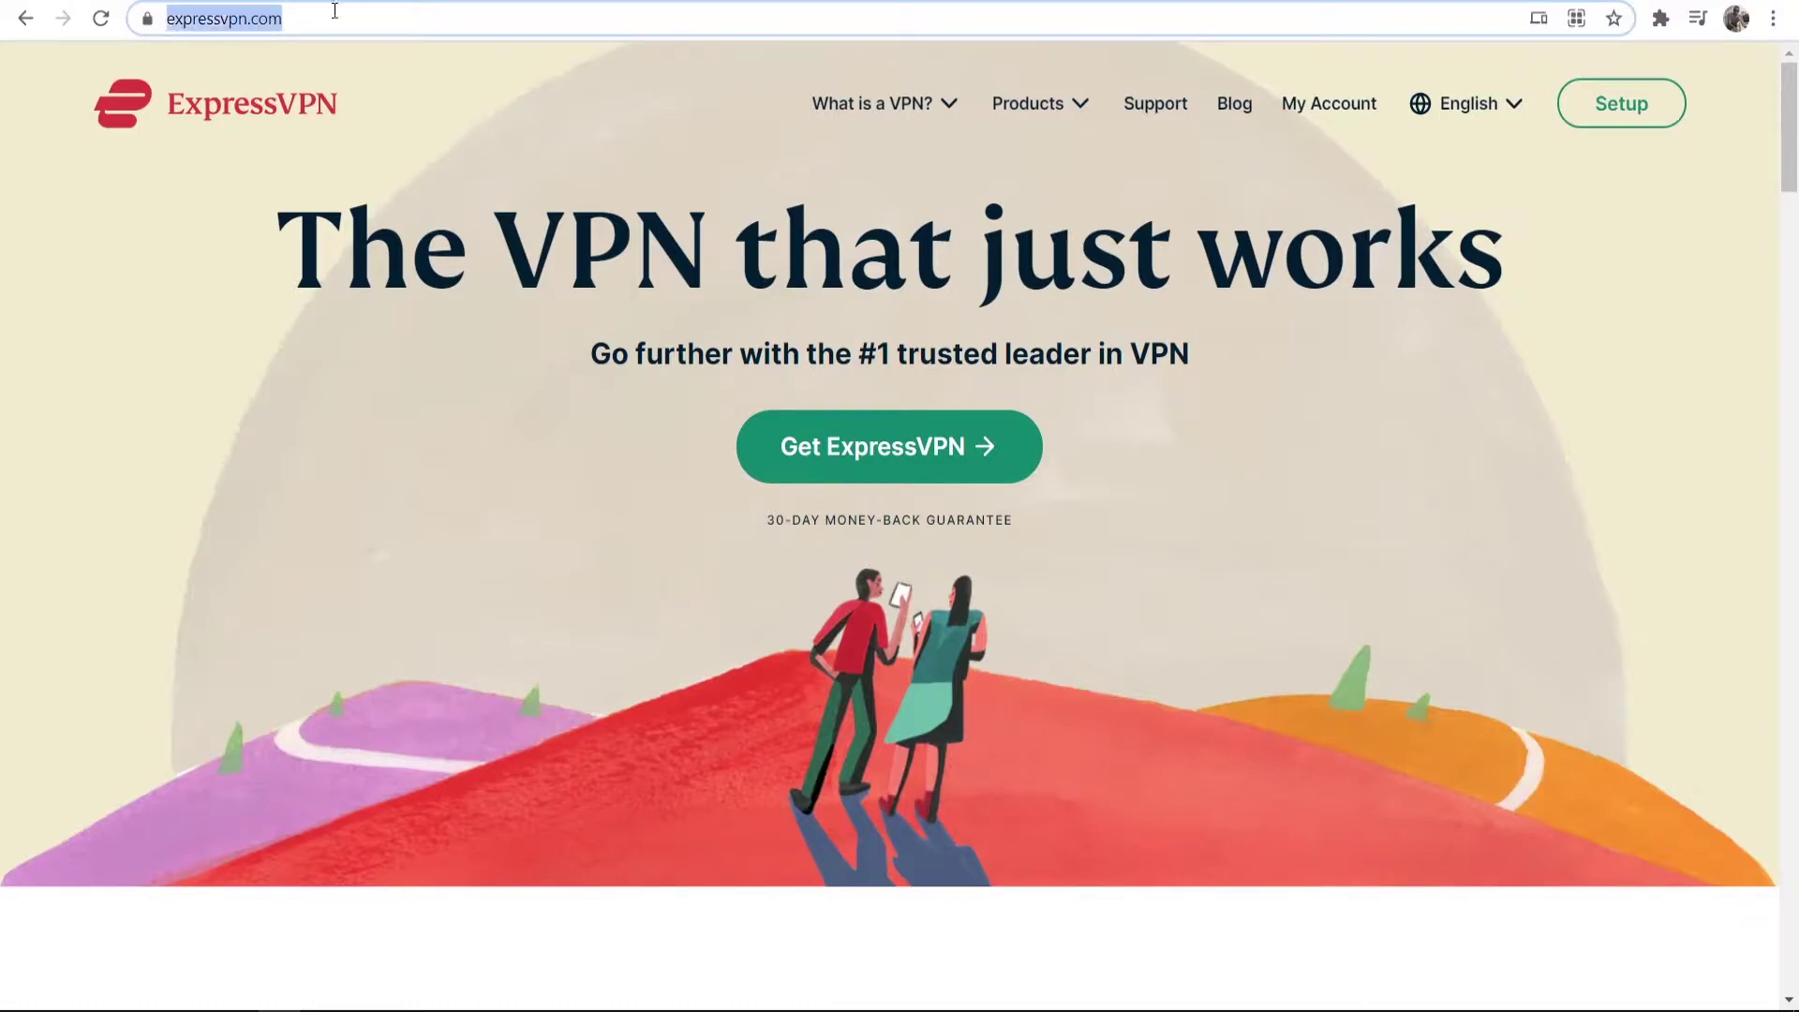
click(477, 113)
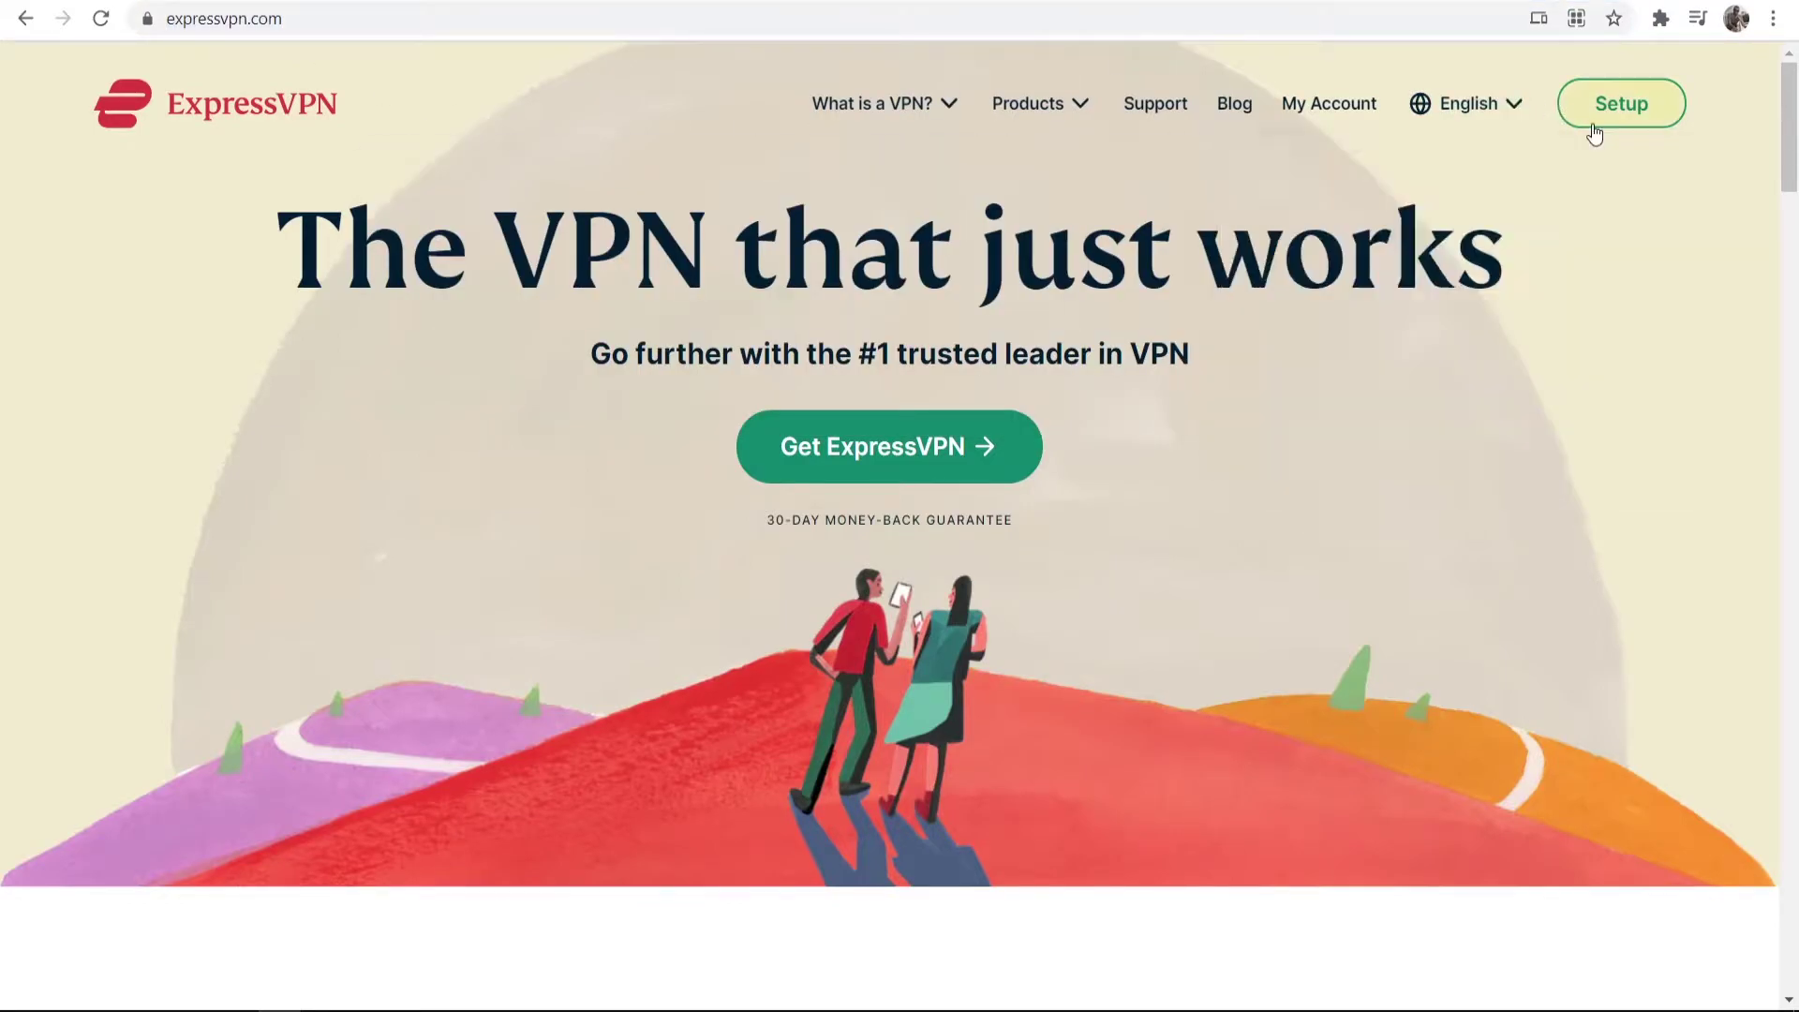
click(1653, 123)
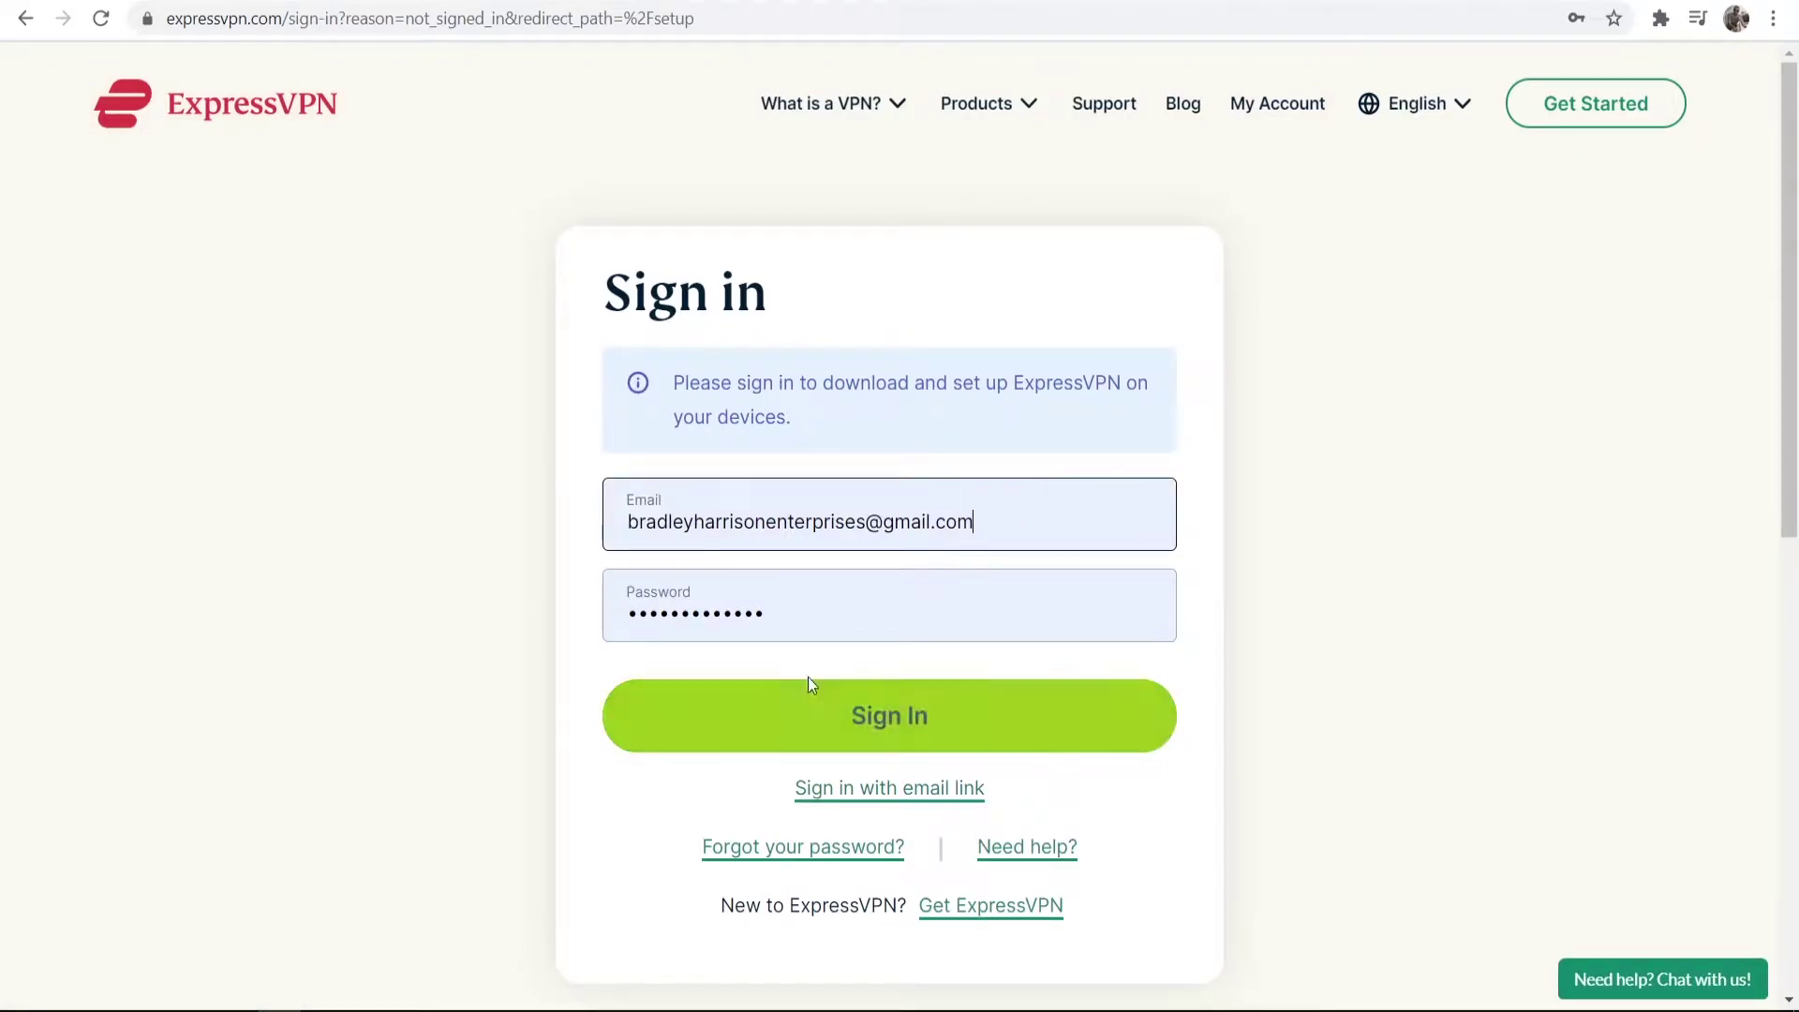
click(936, 723)
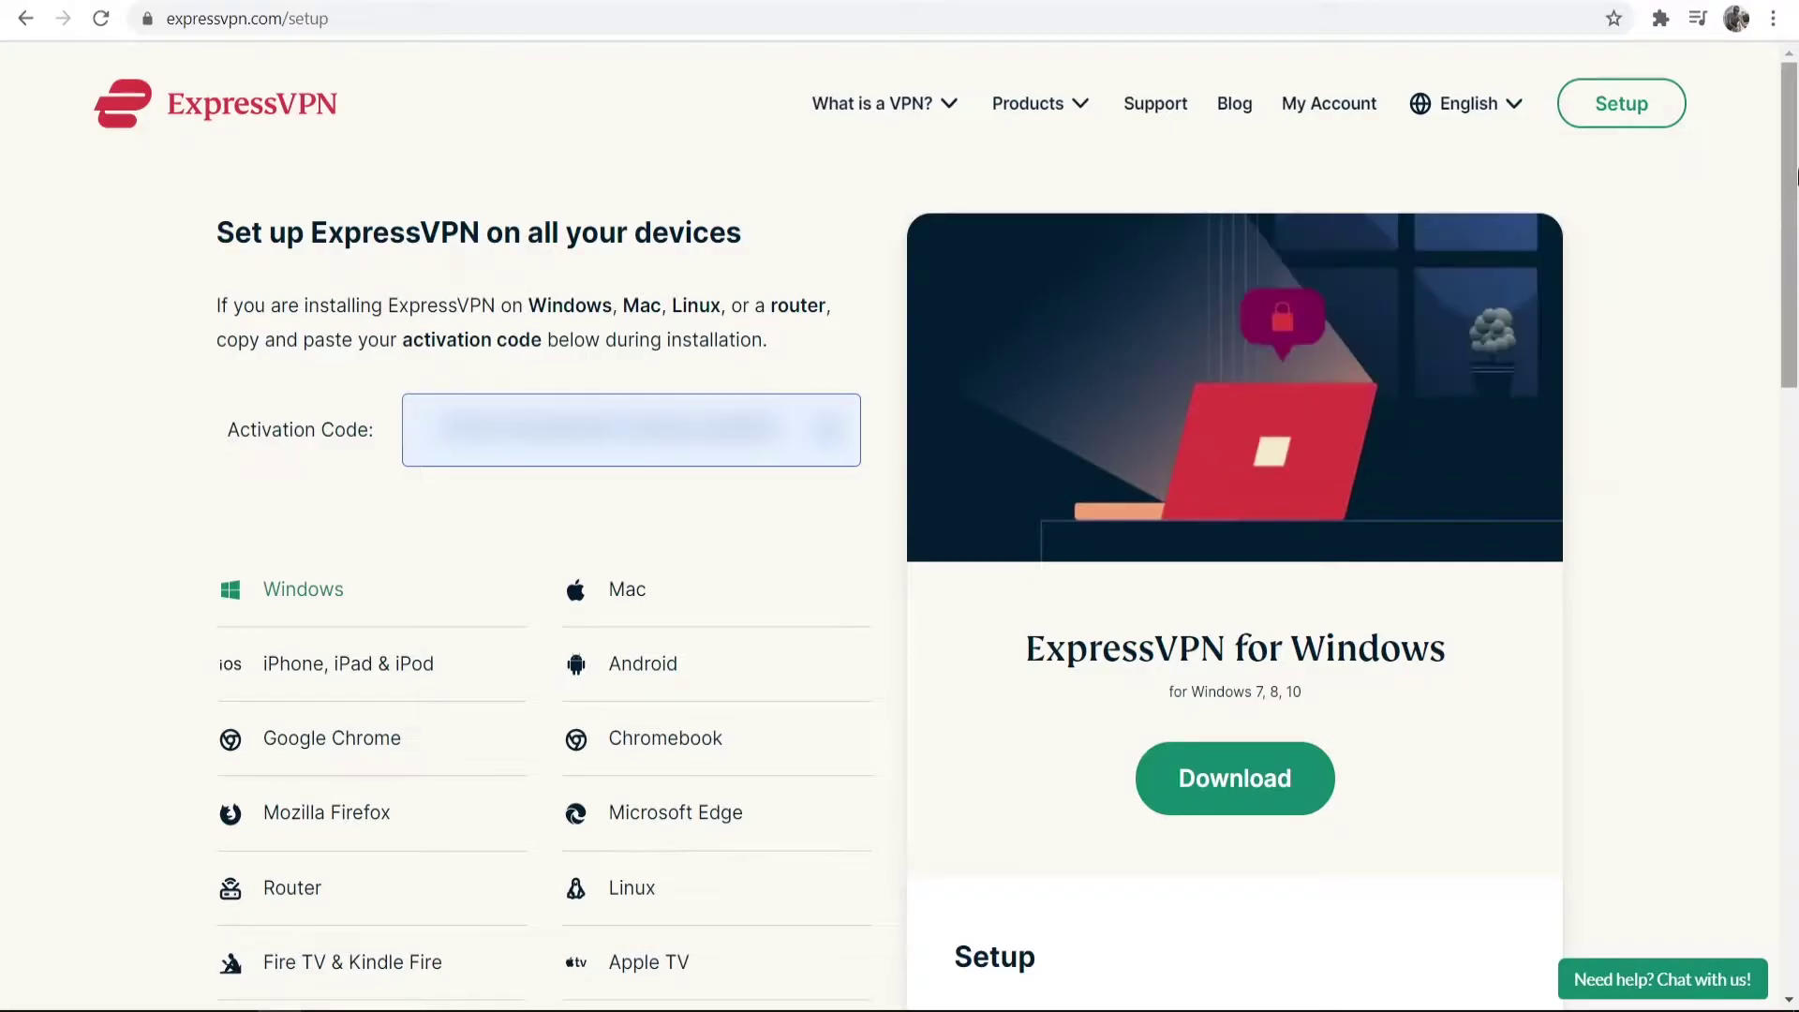
drag(1791, 105, 1793, 232)
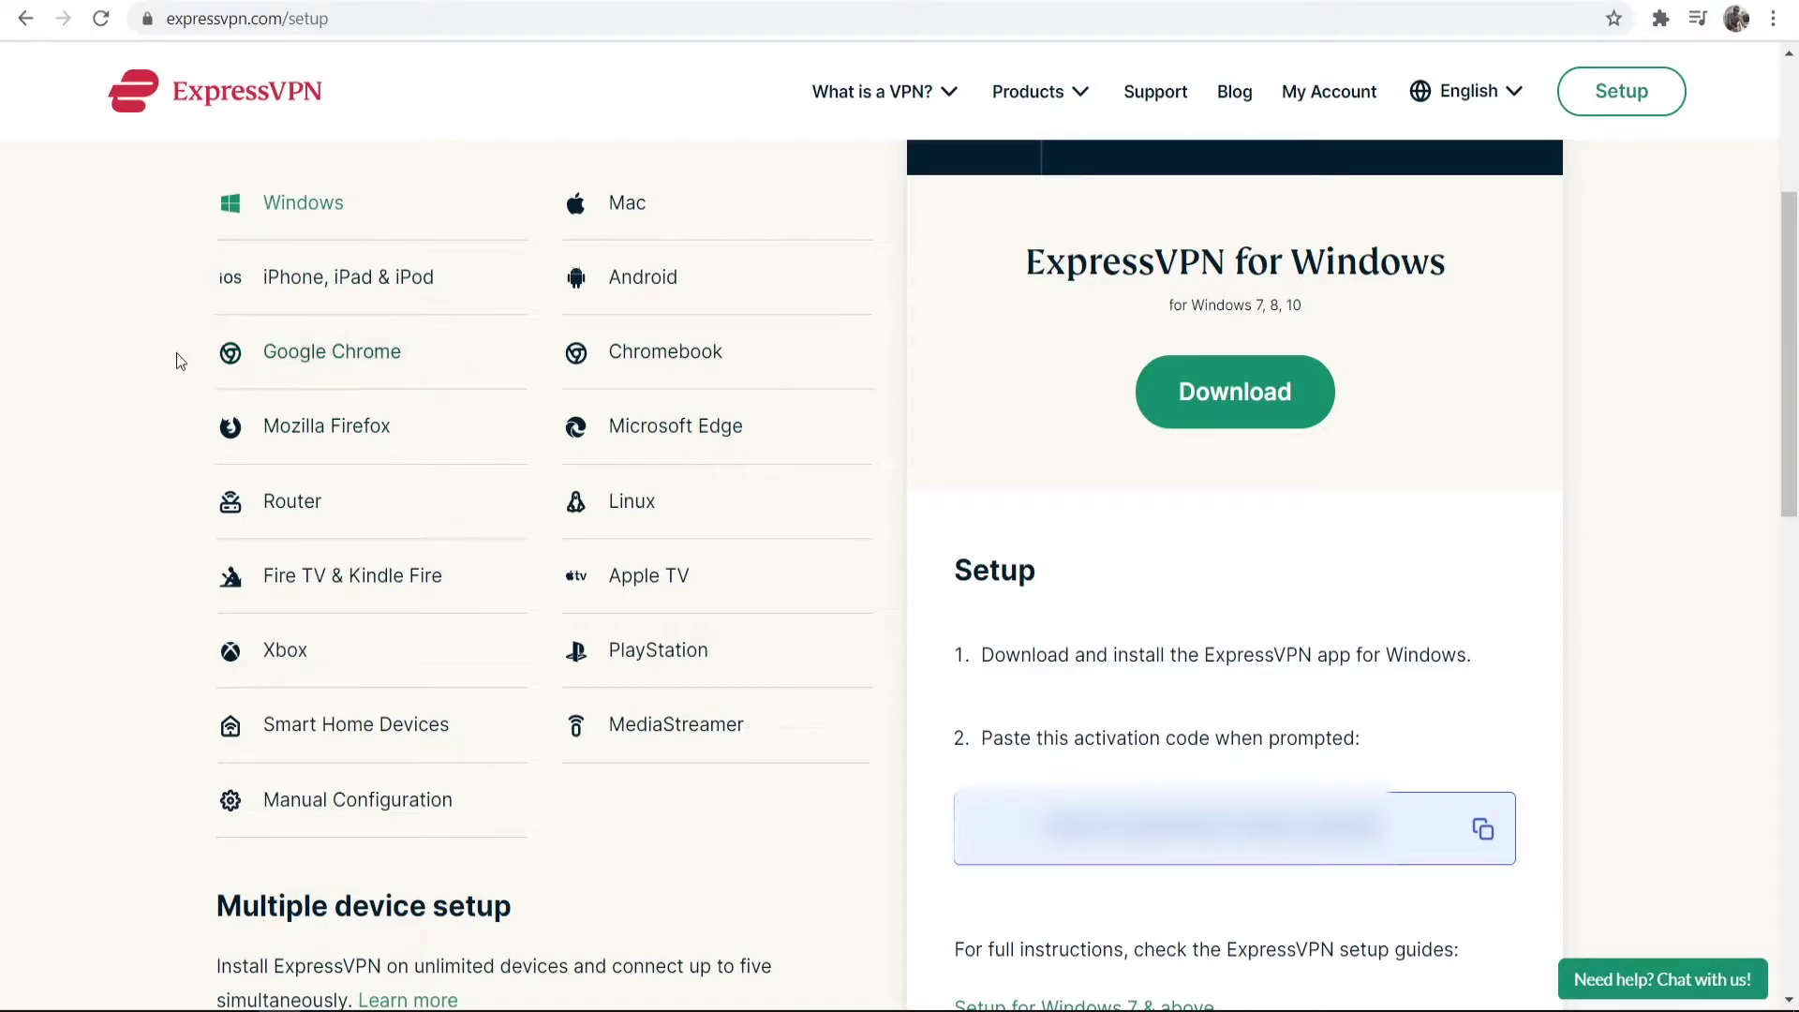
Pick Google Chrome in the device list to reach the ExpressVPN Chrome Web Store listing.
click(290, 357)
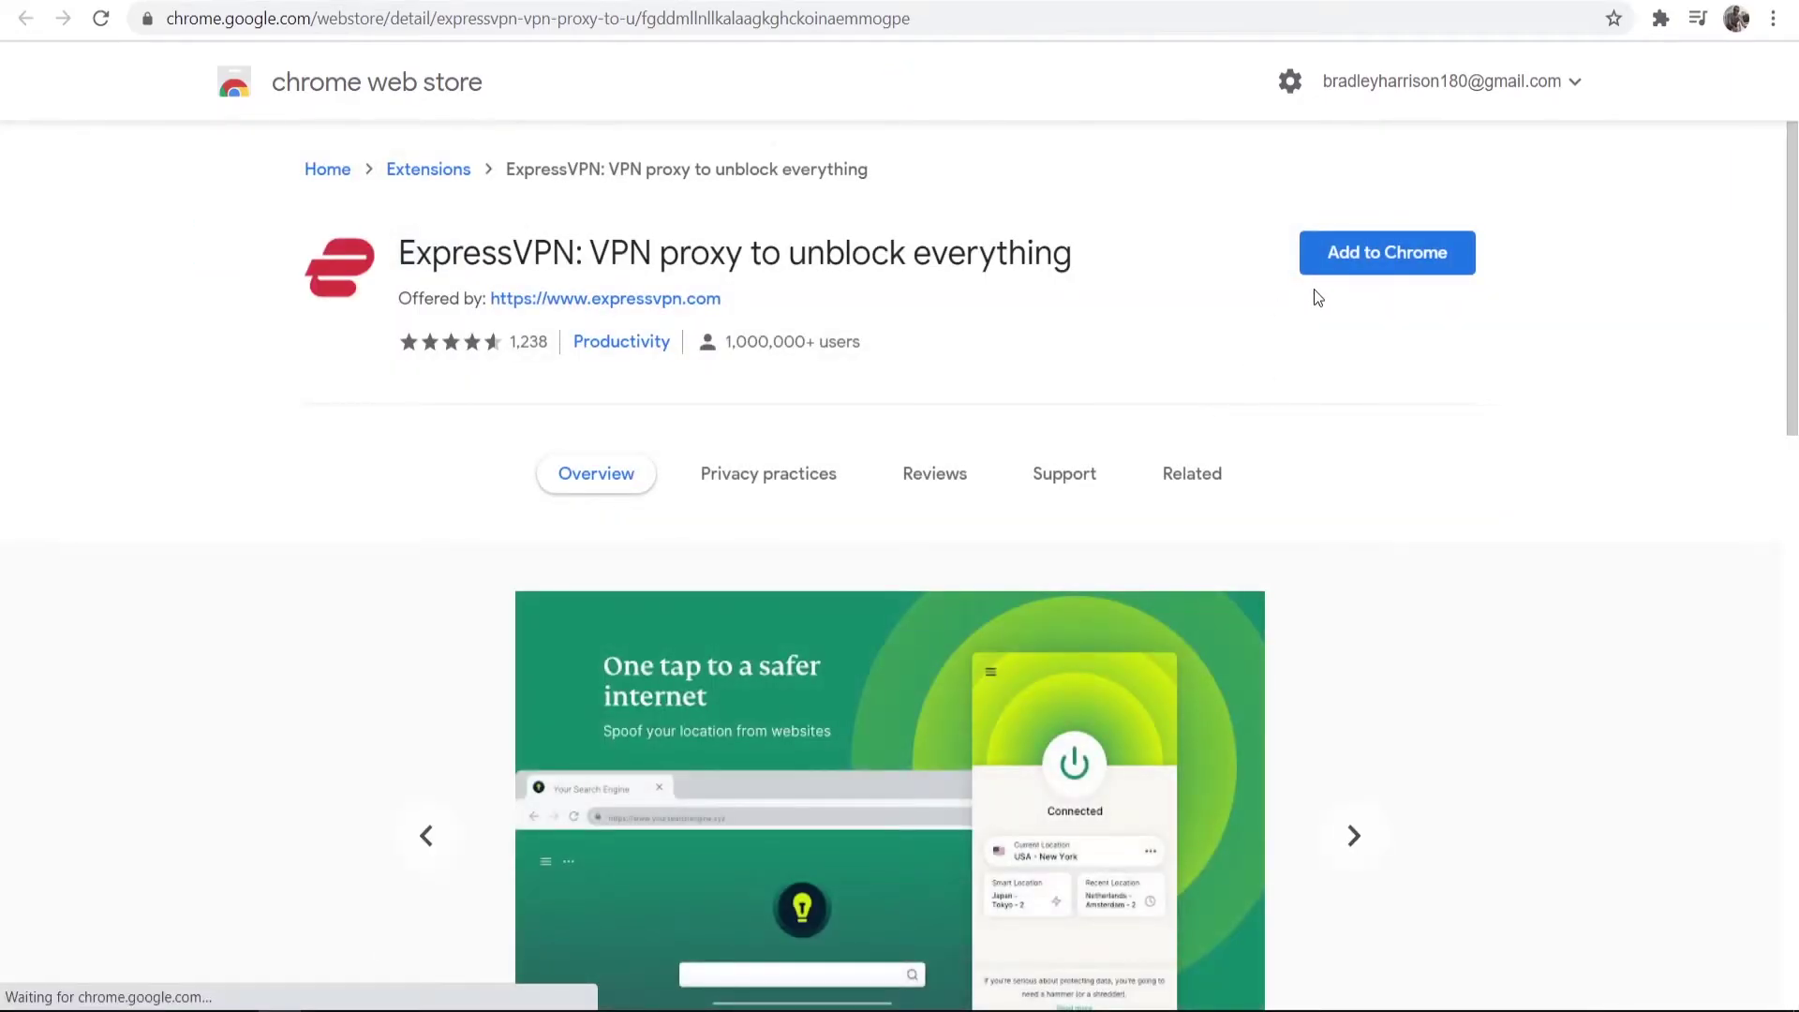
Install the ExpressVPN extension from its store listing, approving the permission prompt.
click(1382, 247)
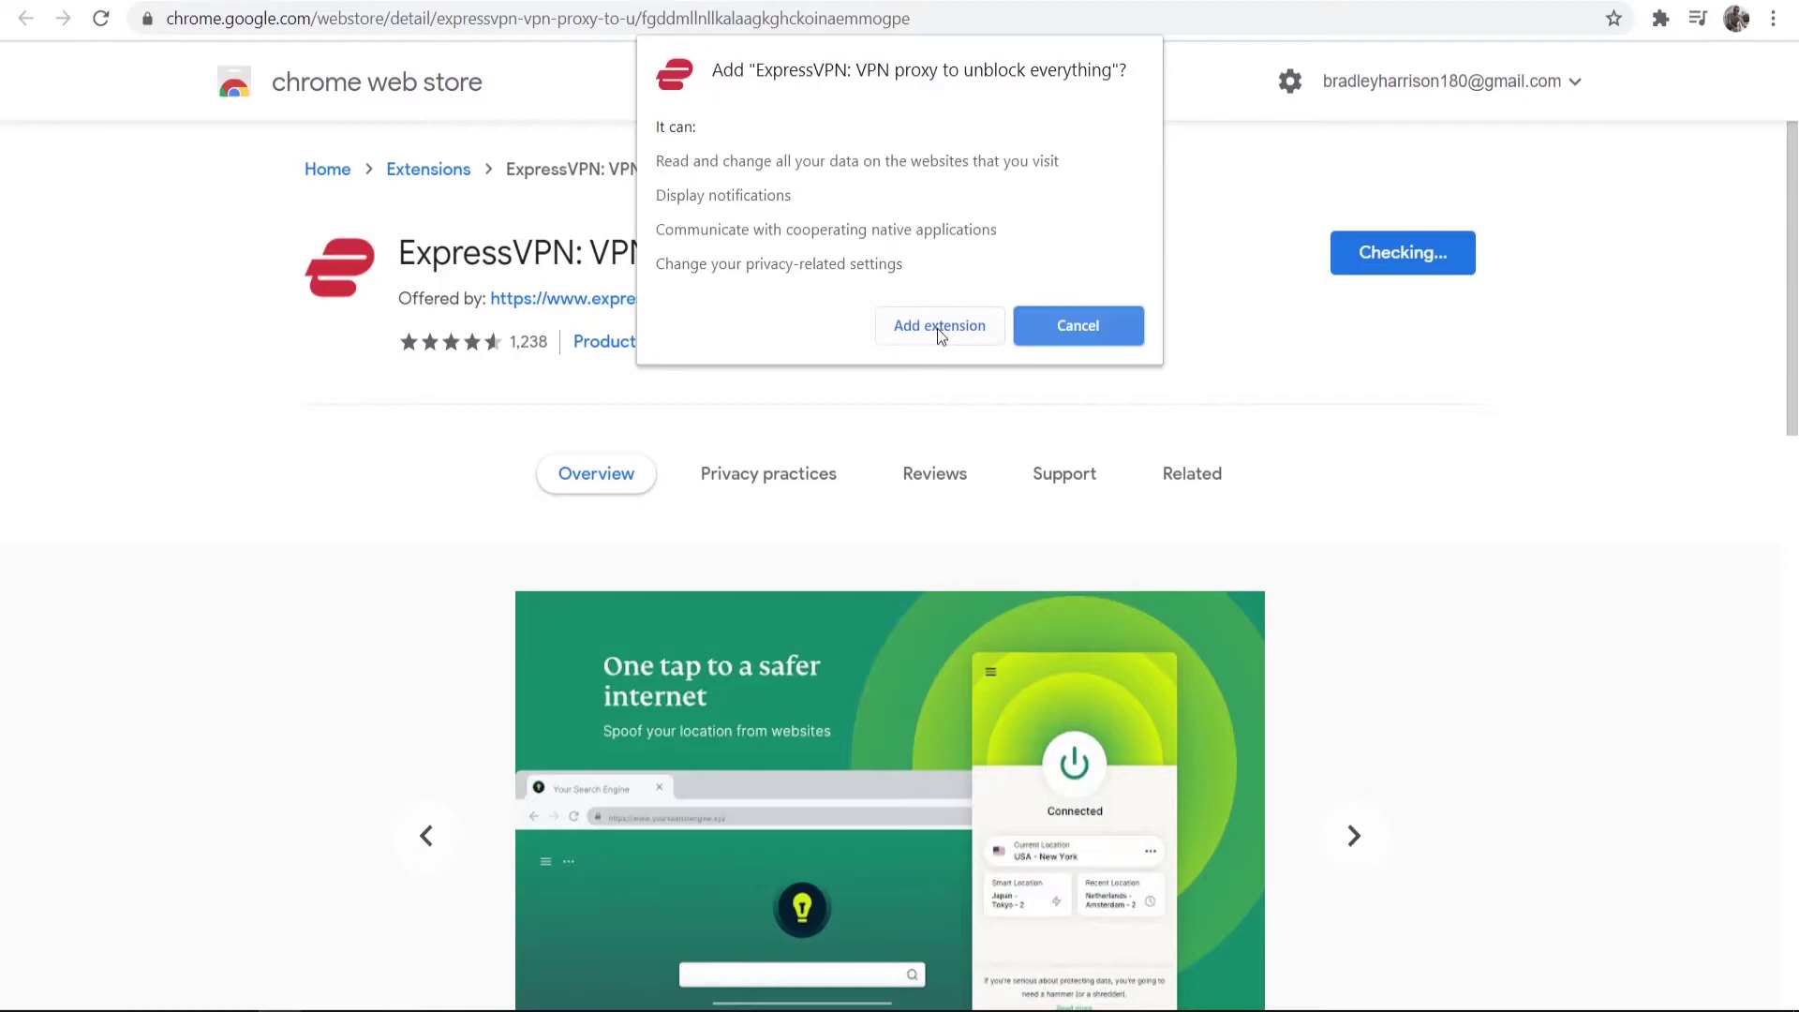
click(916, 324)
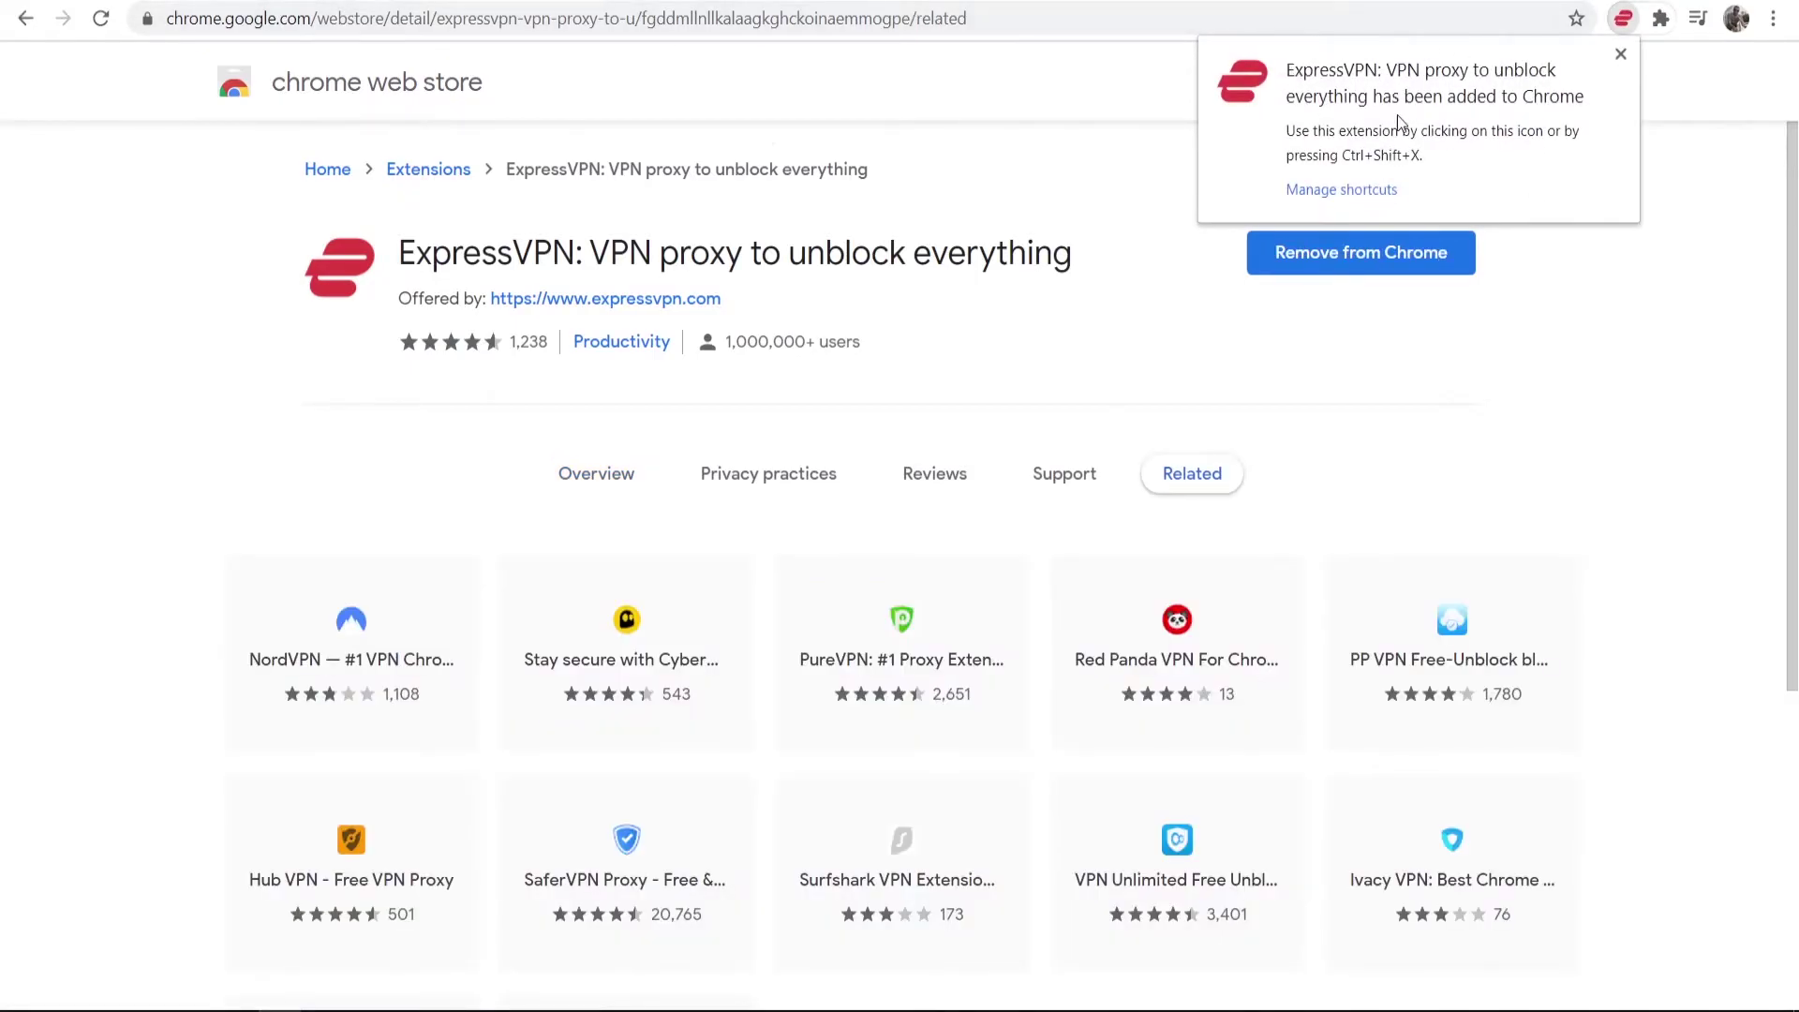
Launch ExpressVPN from the Extensions menu, finish the intro screens and decline Help Improve.
click(1620, 55)
click(1660, 17)
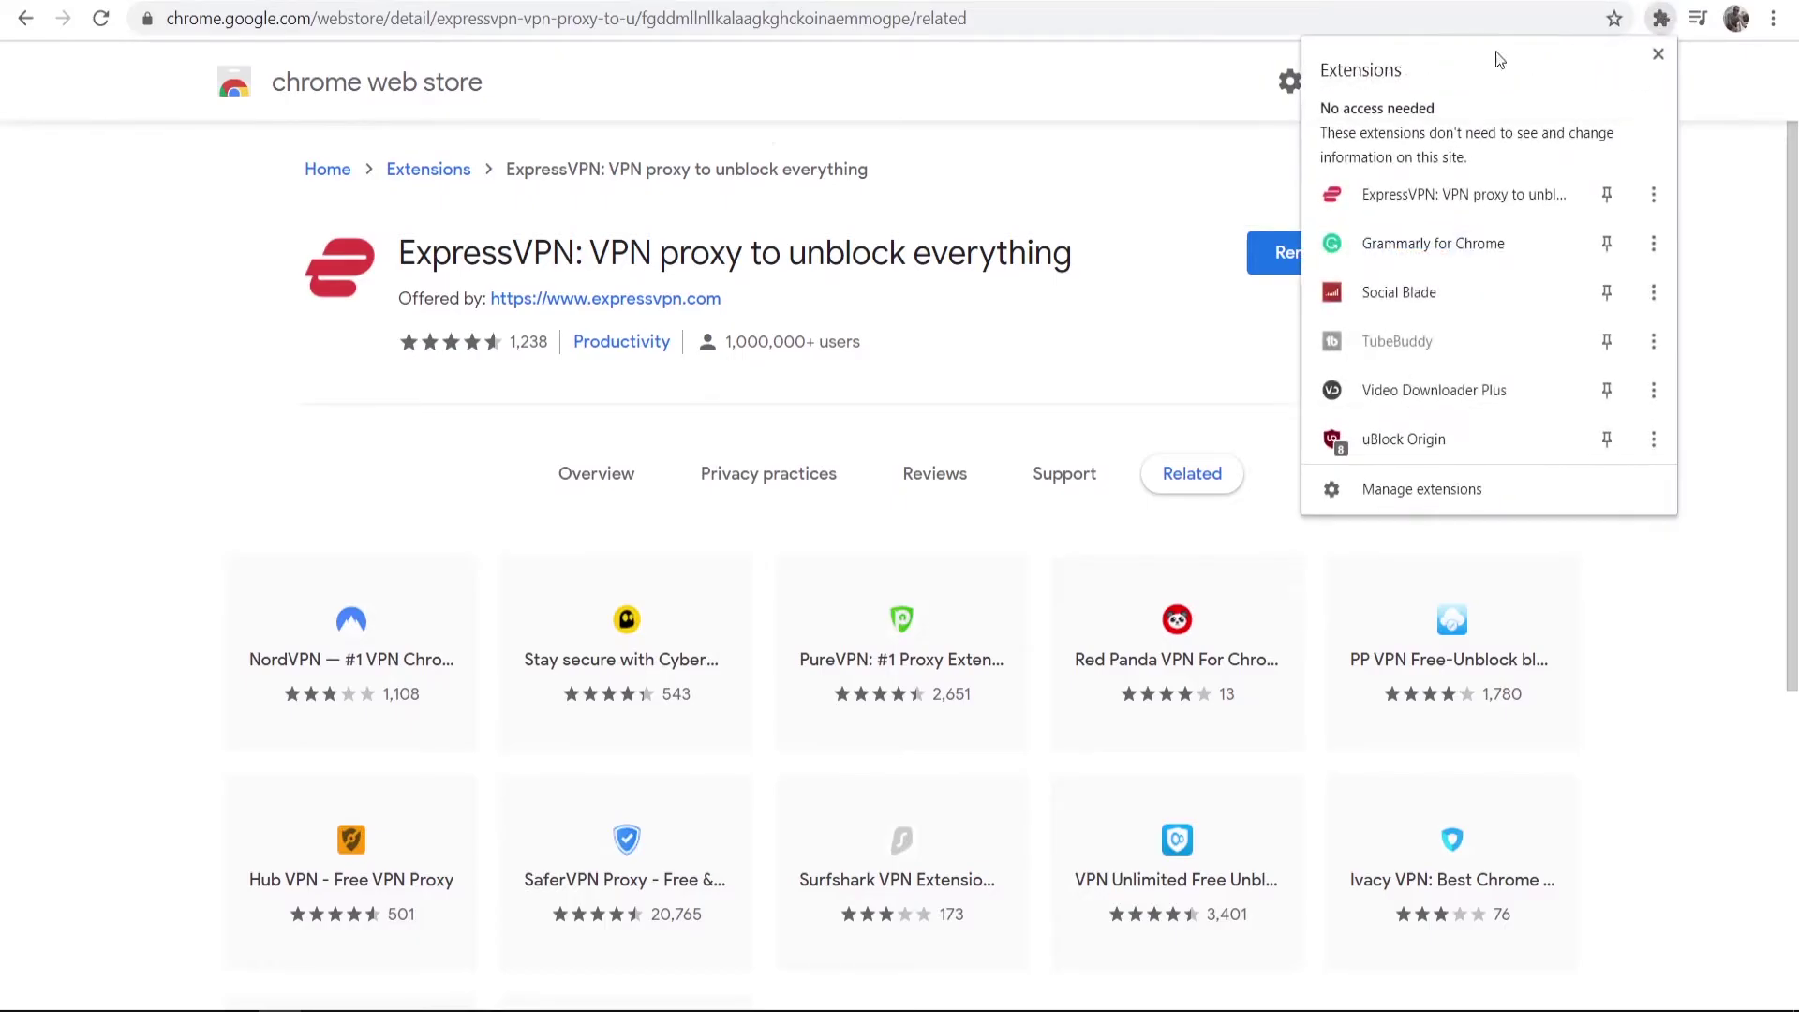
click(1393, 205)
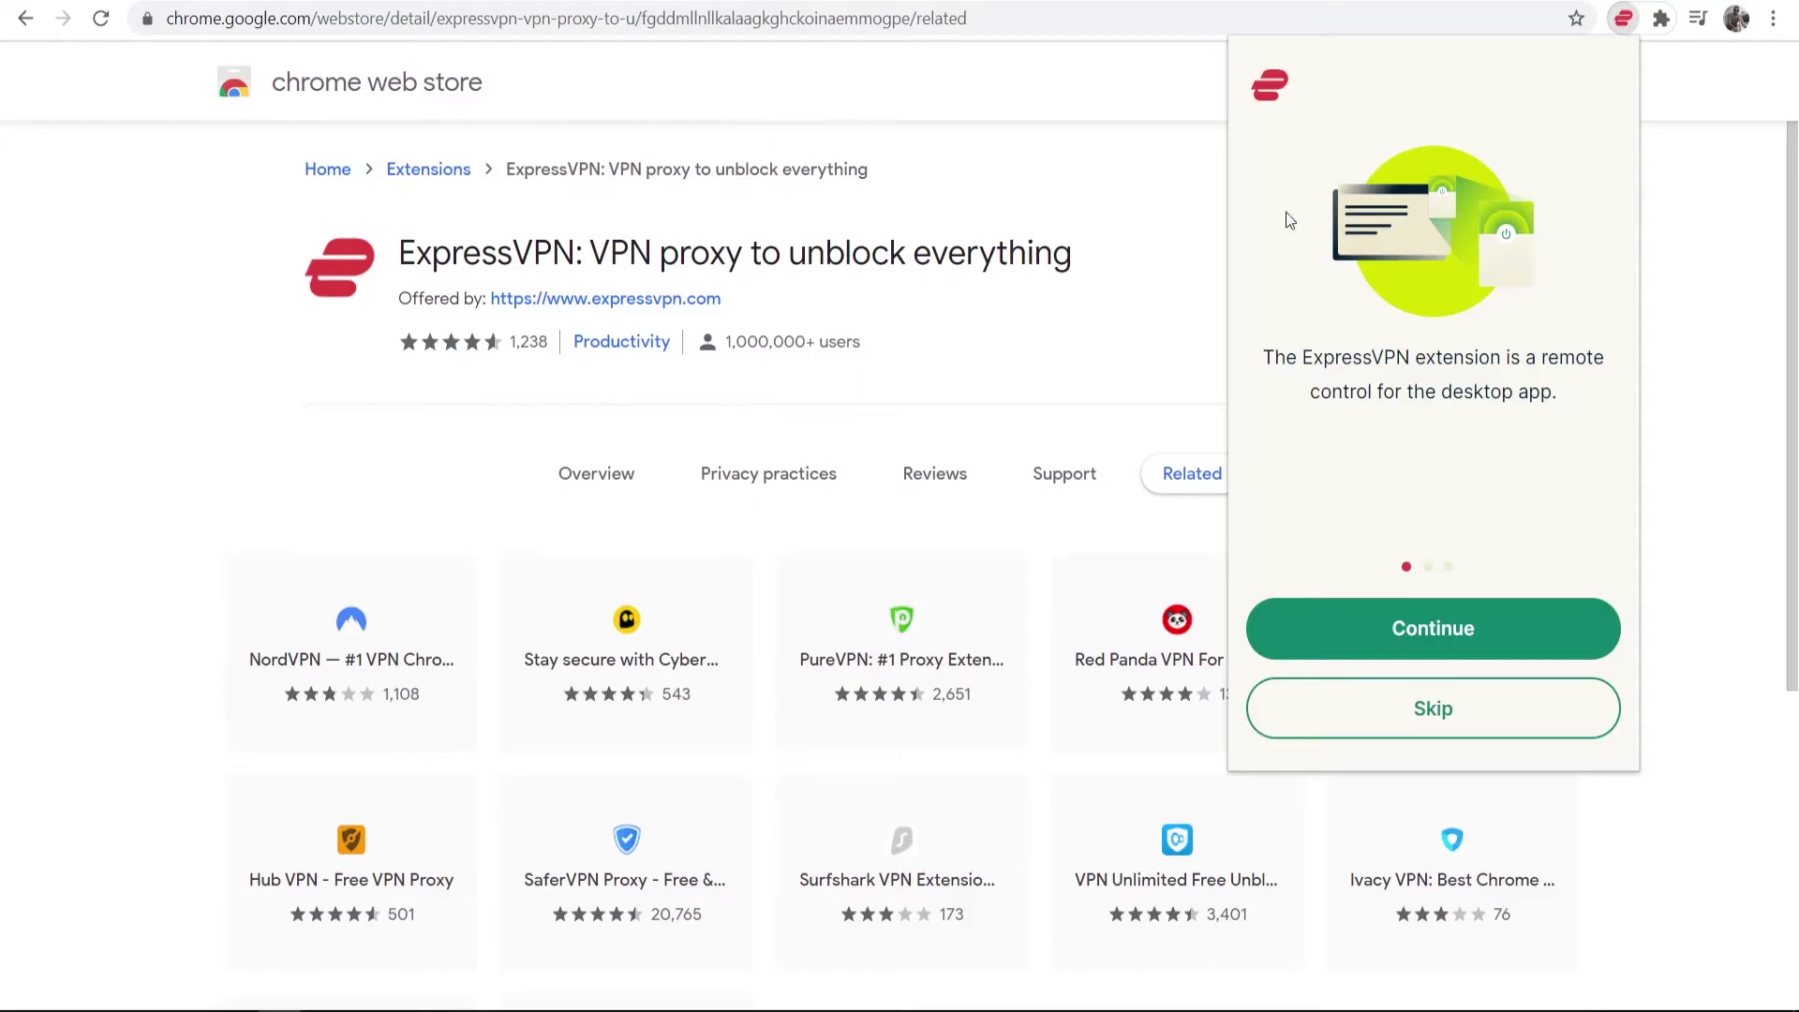
click(1412, 615)
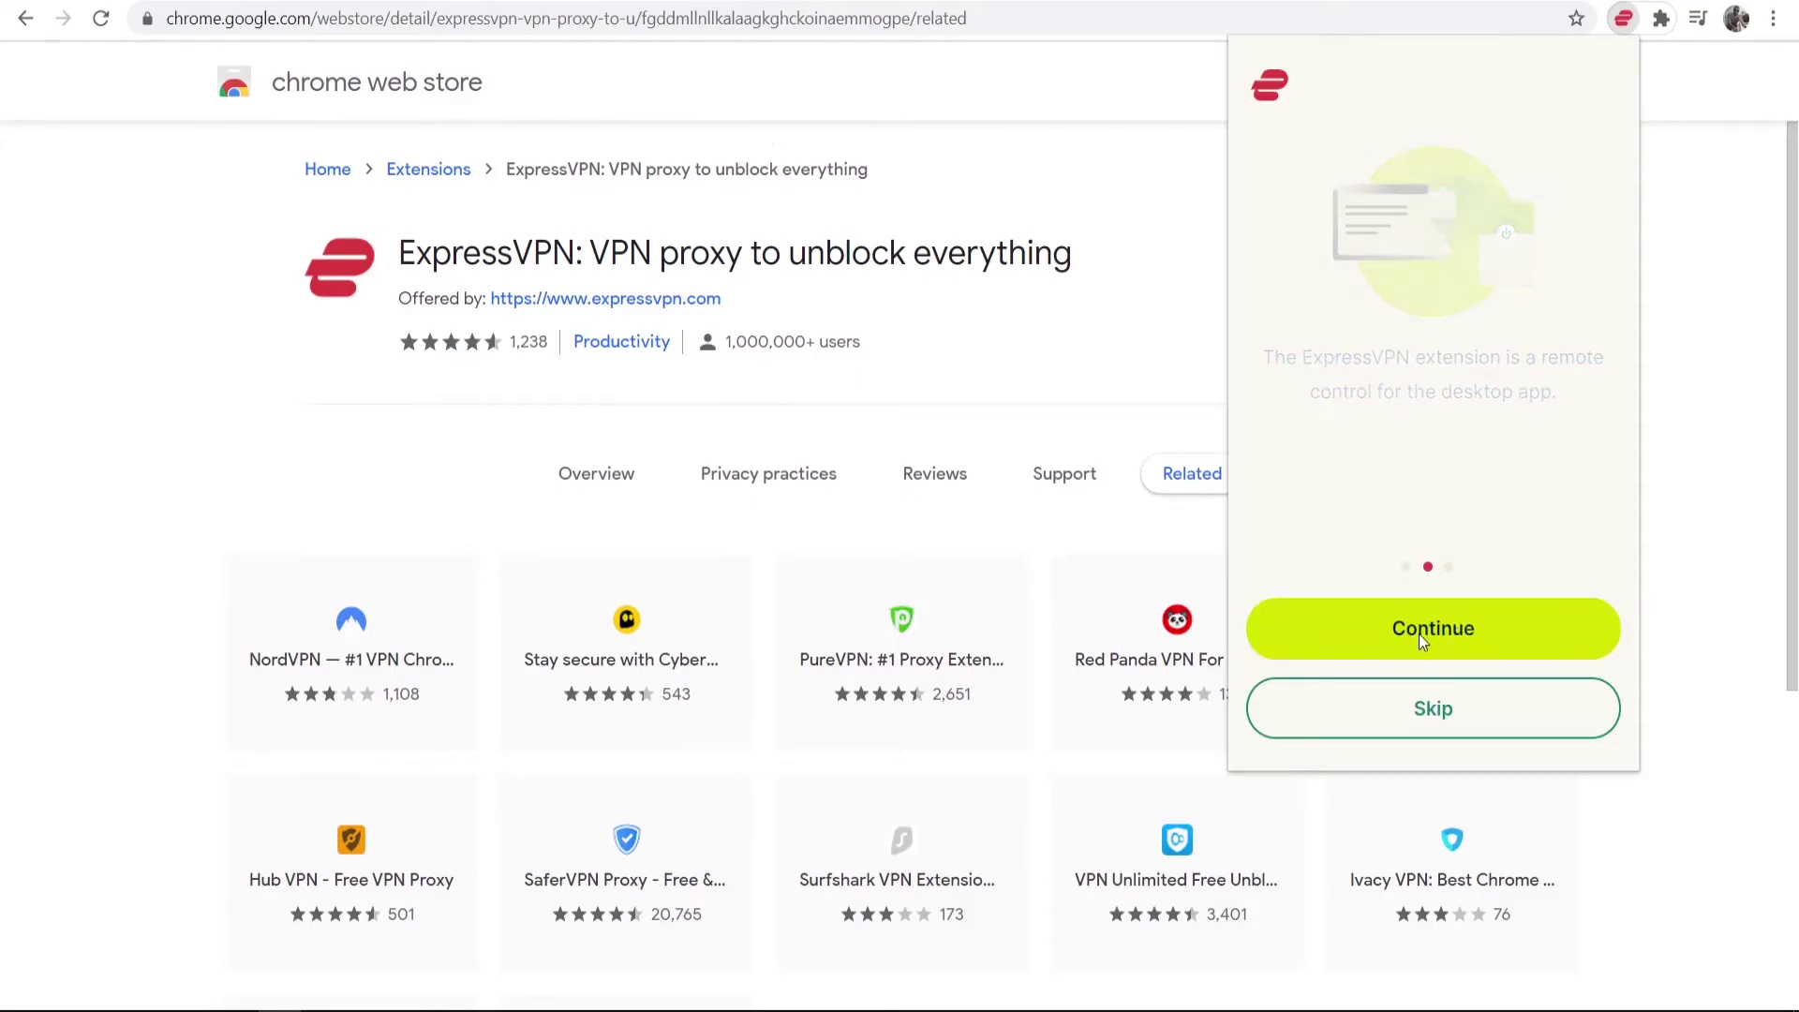
click(1364, 634)
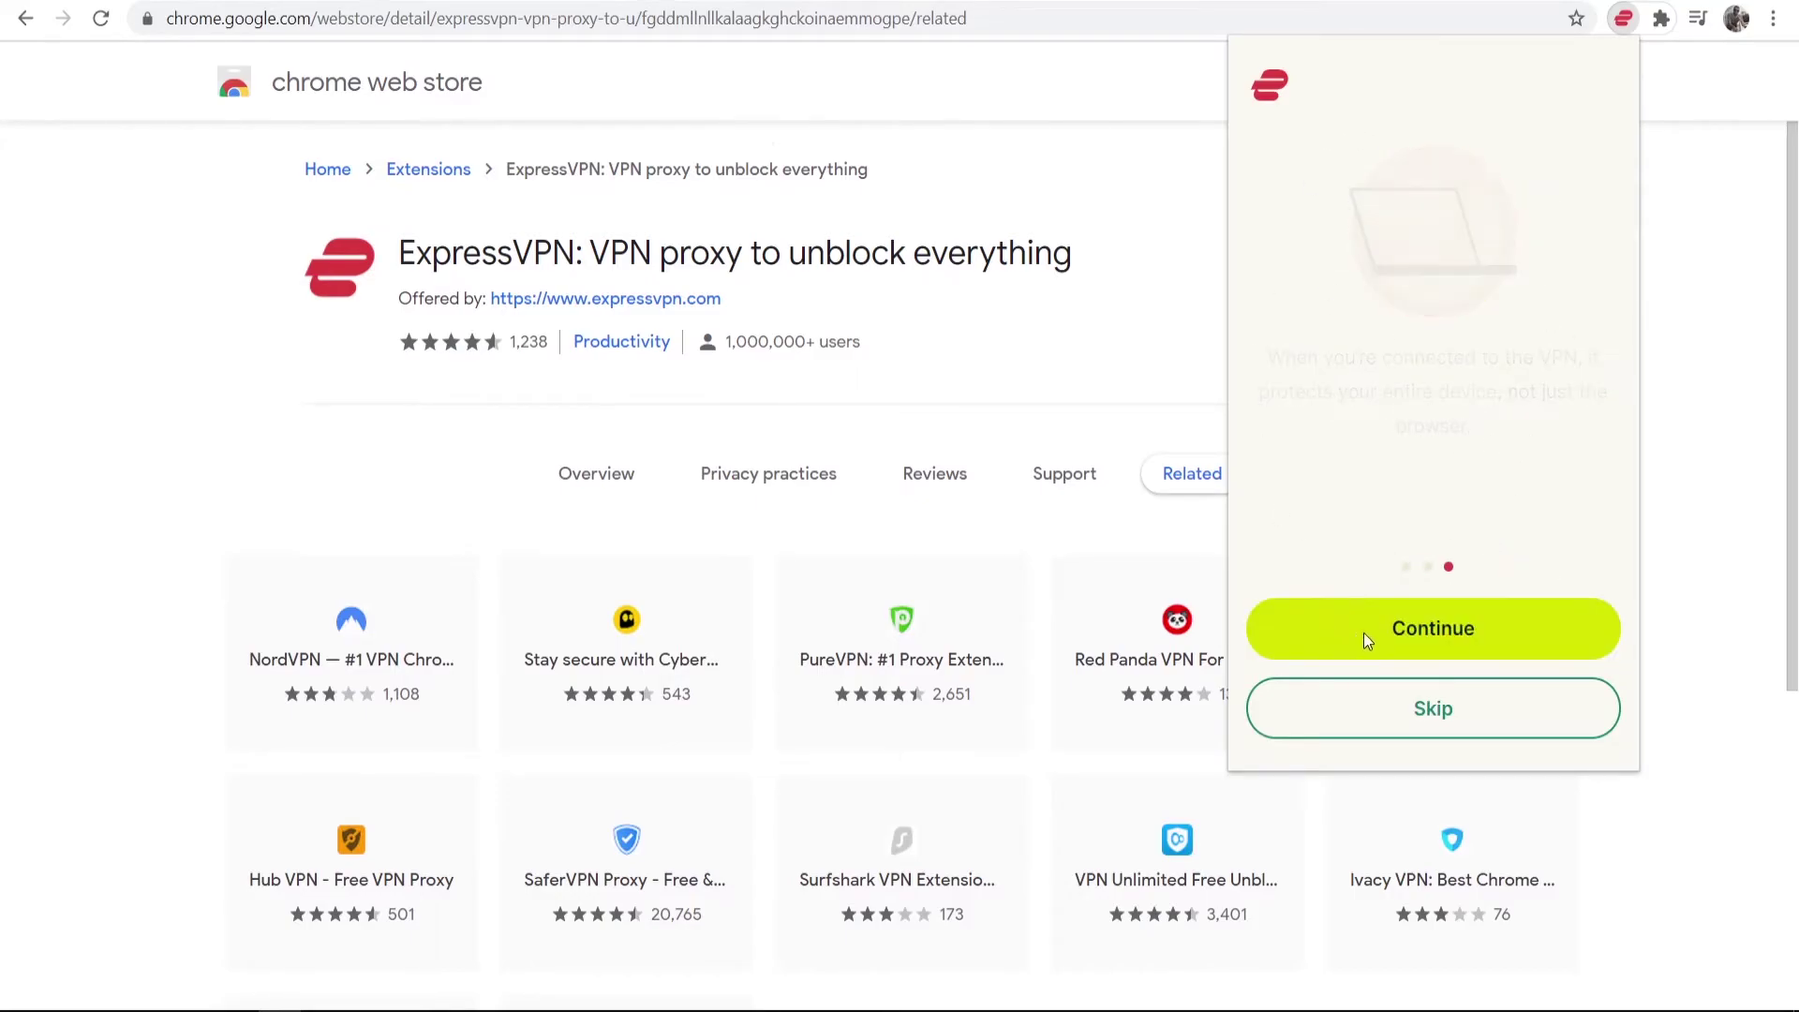
click(1452, 633)
click(1400, 683)
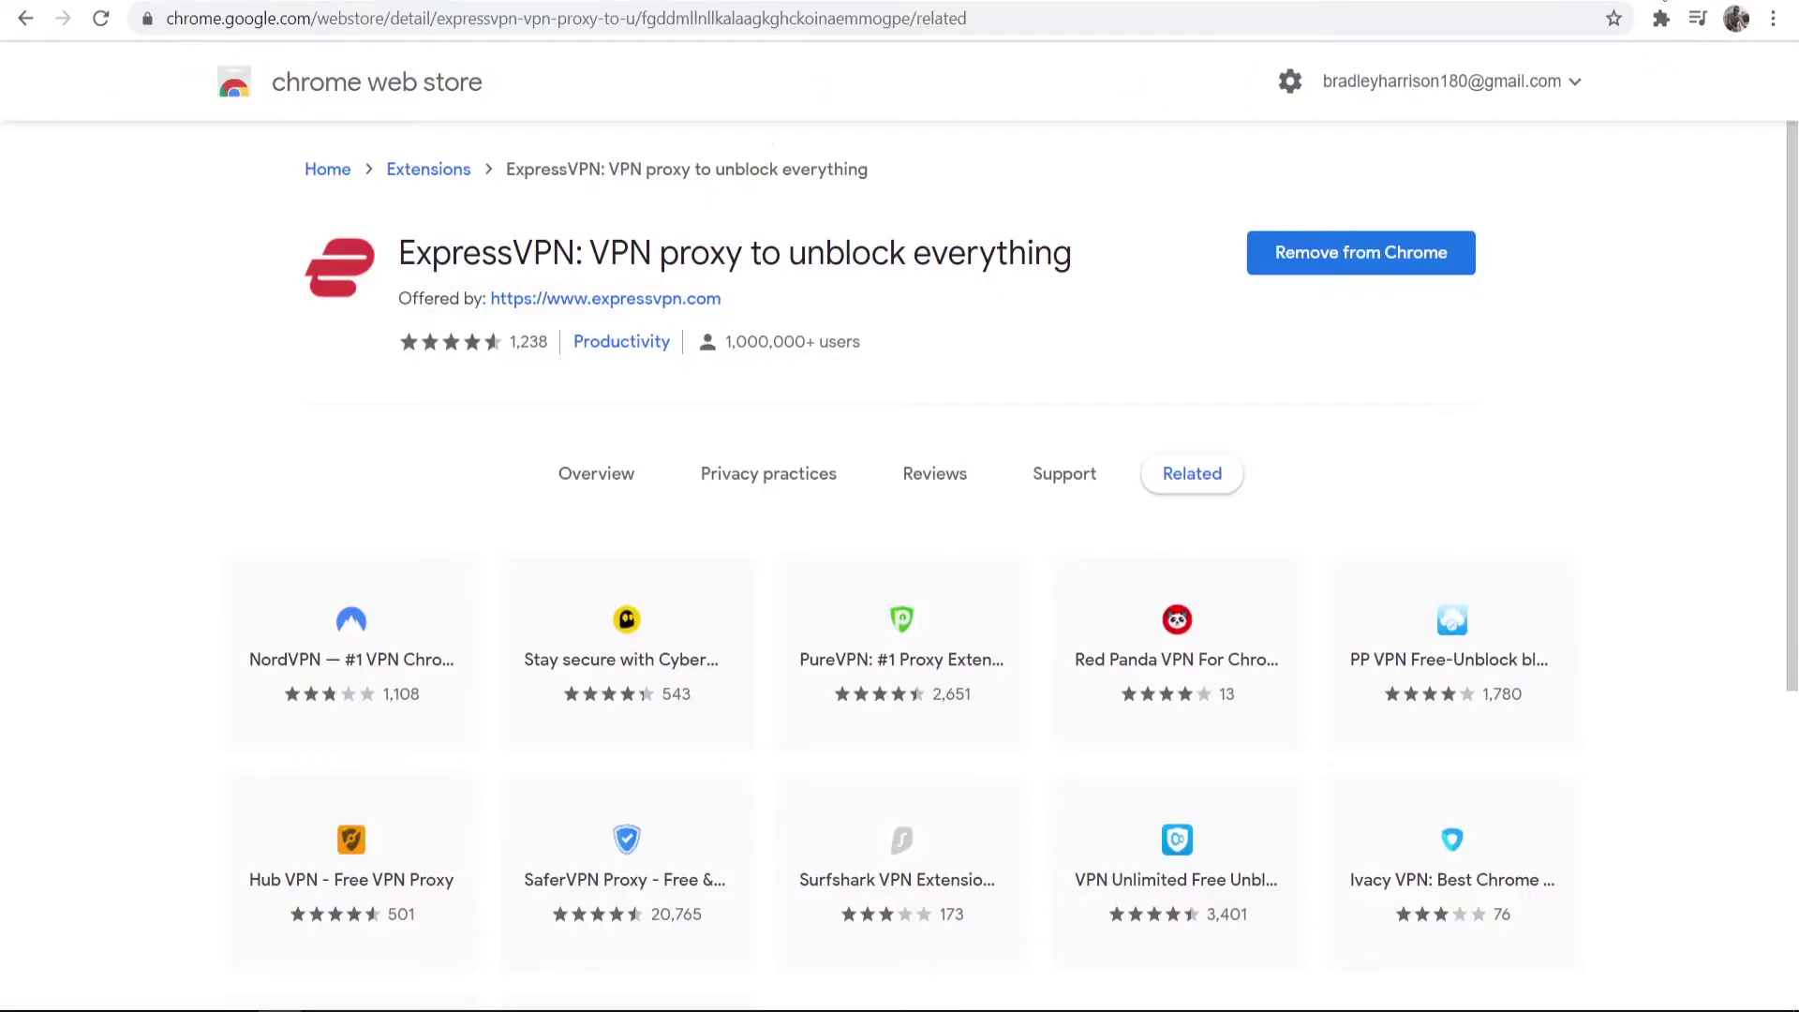
Reopen the ExpressVPN extension and connect to Singapore - Jurong from the locations list.
click(1661, 19)
click(1460, 183)
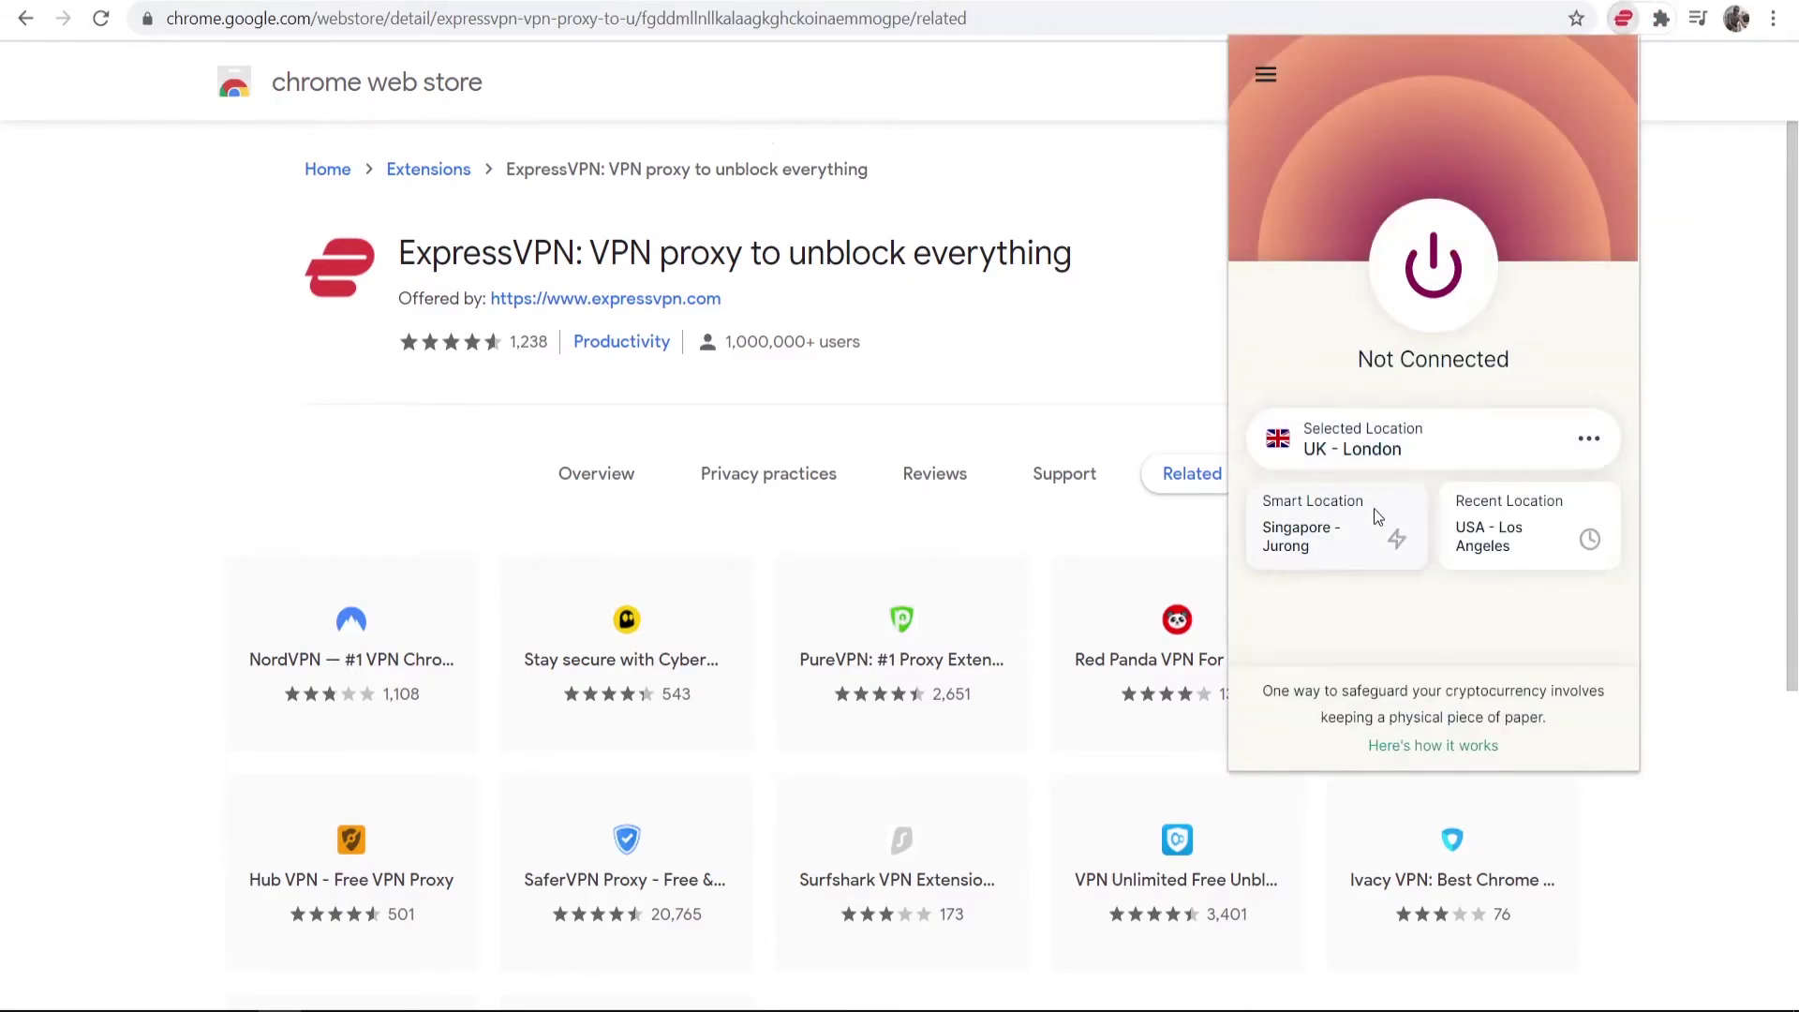
click(1483, 450)
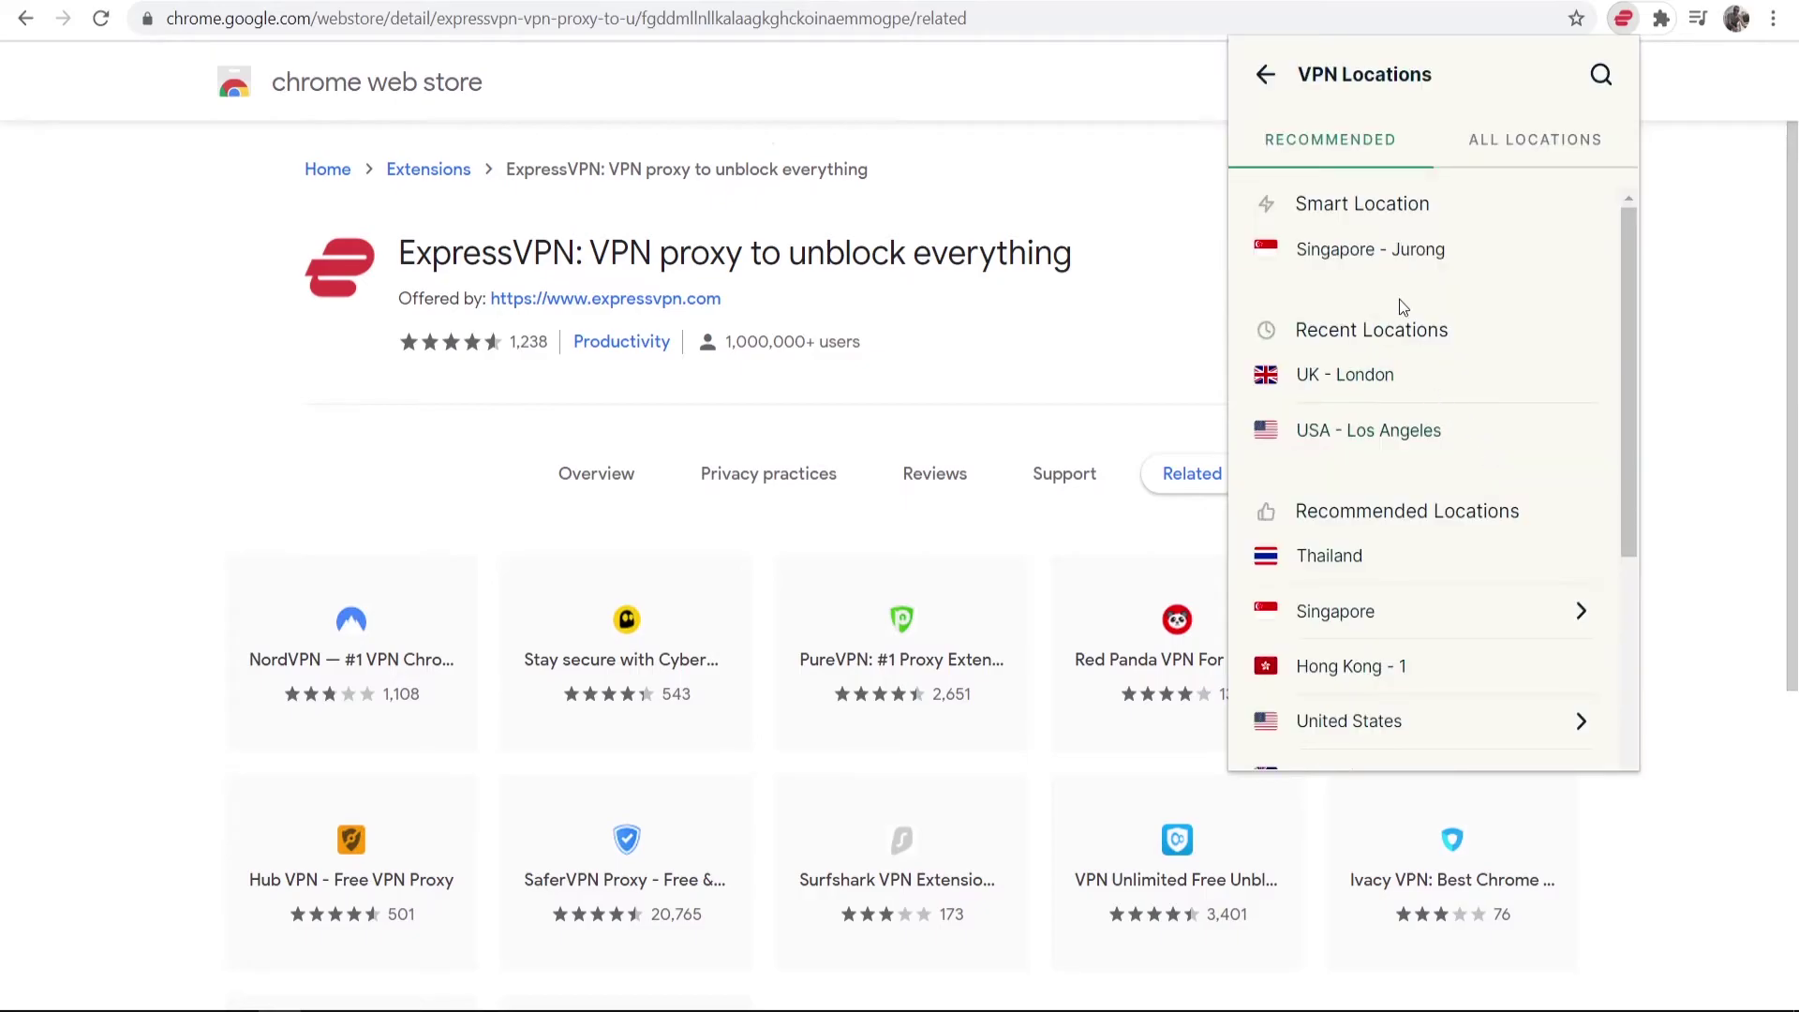
click(1345, 253)
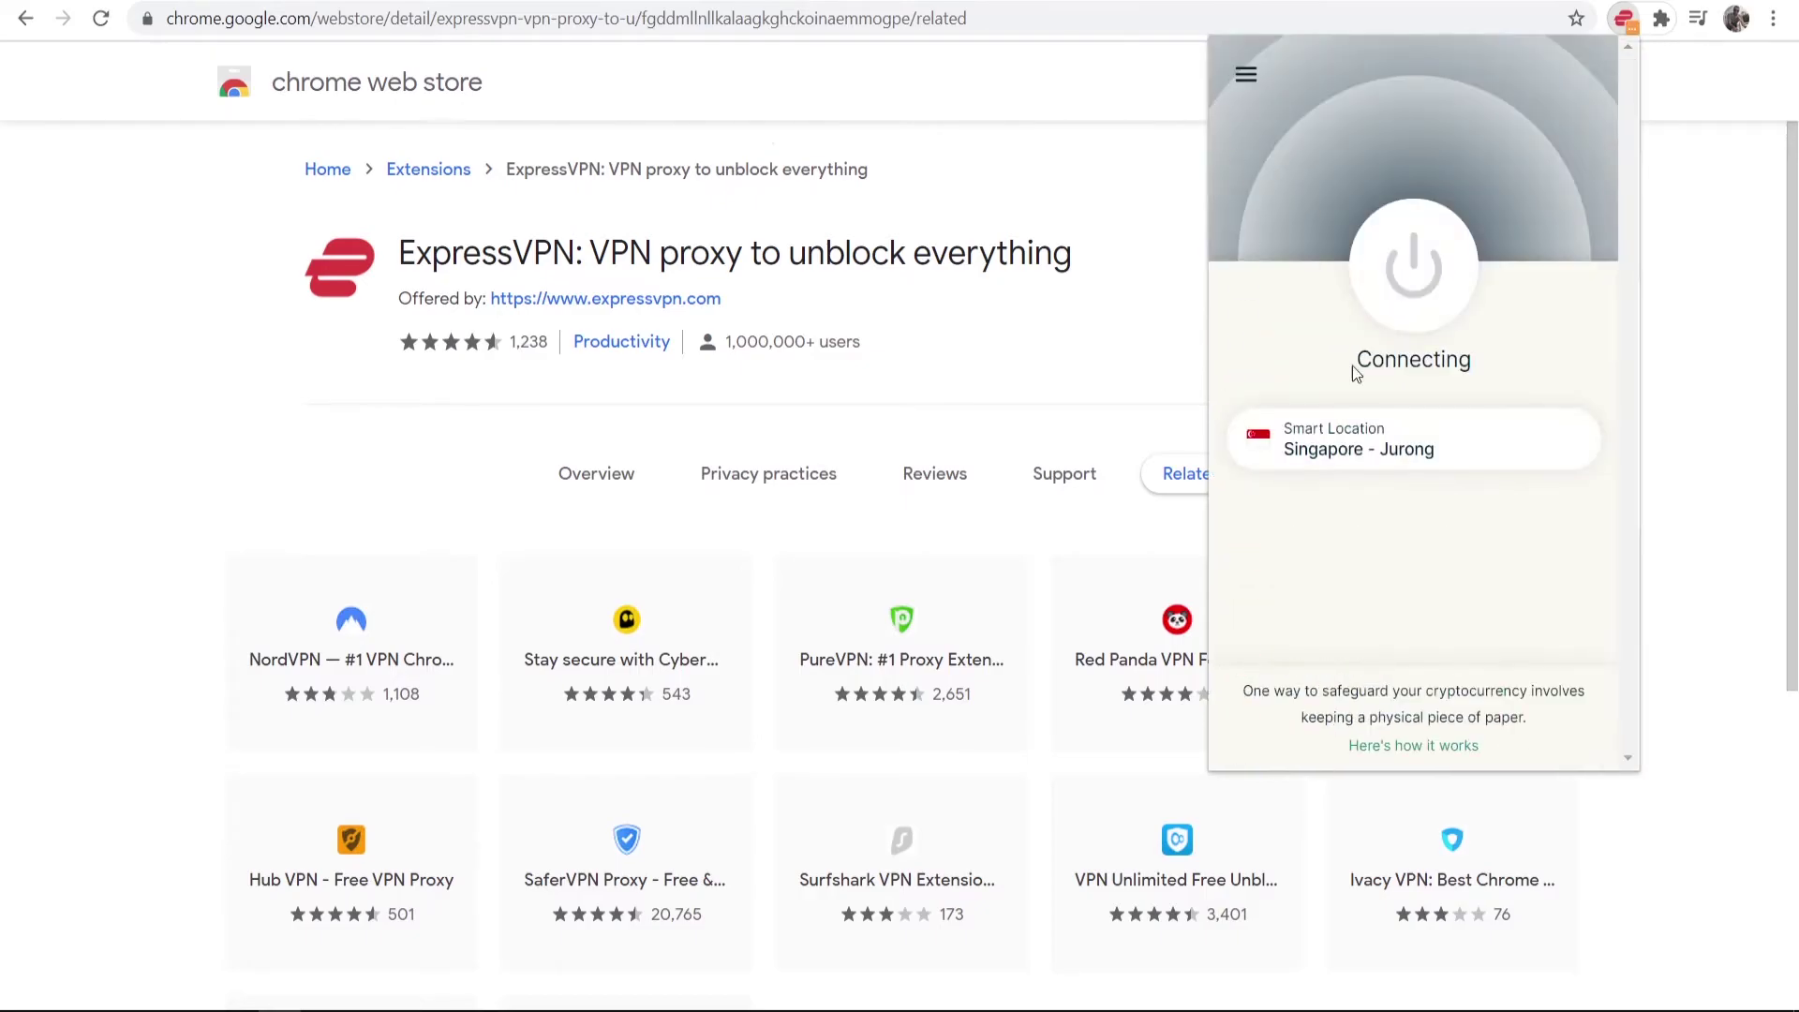